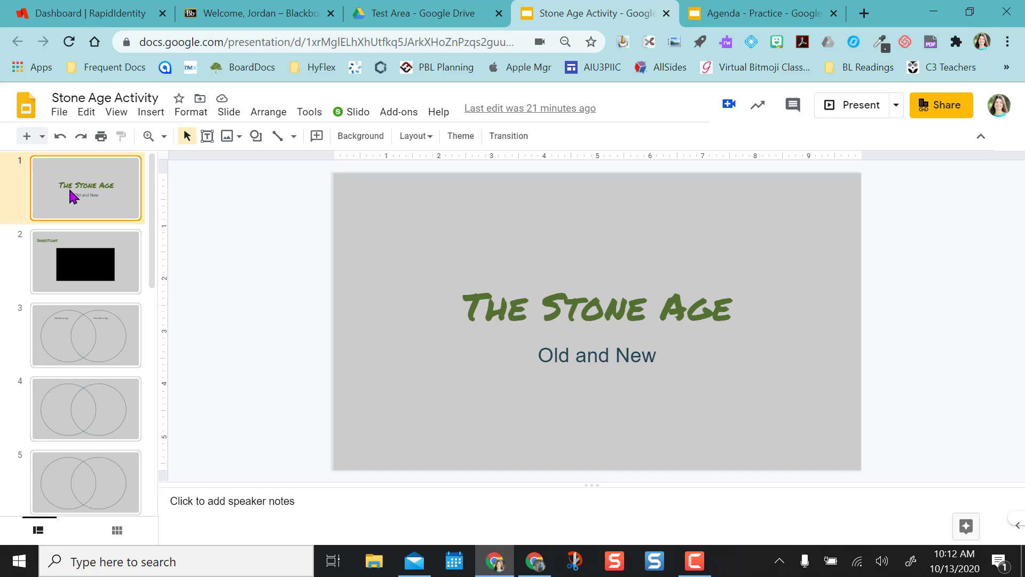
- Show the Directions slide (slide 2) and select its embedded instruction video
{"action": "left_click", "coordinate": [43, 276]}
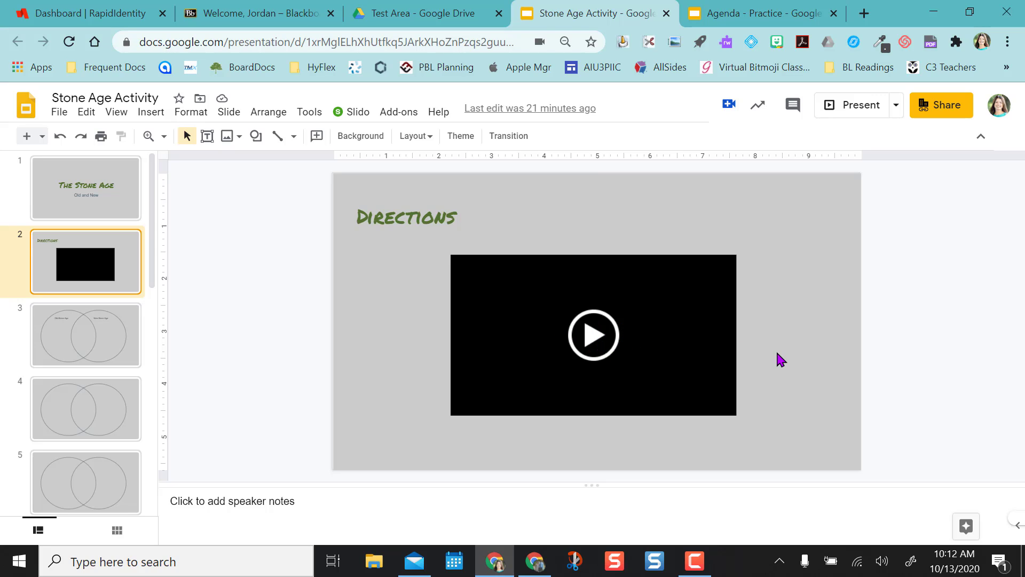
{"action": "left_click", "coordinate": [596, 344]}
- Play the directions video and pause it at 0:12
{"action": "left_click", "coordinate": [592, 336]}
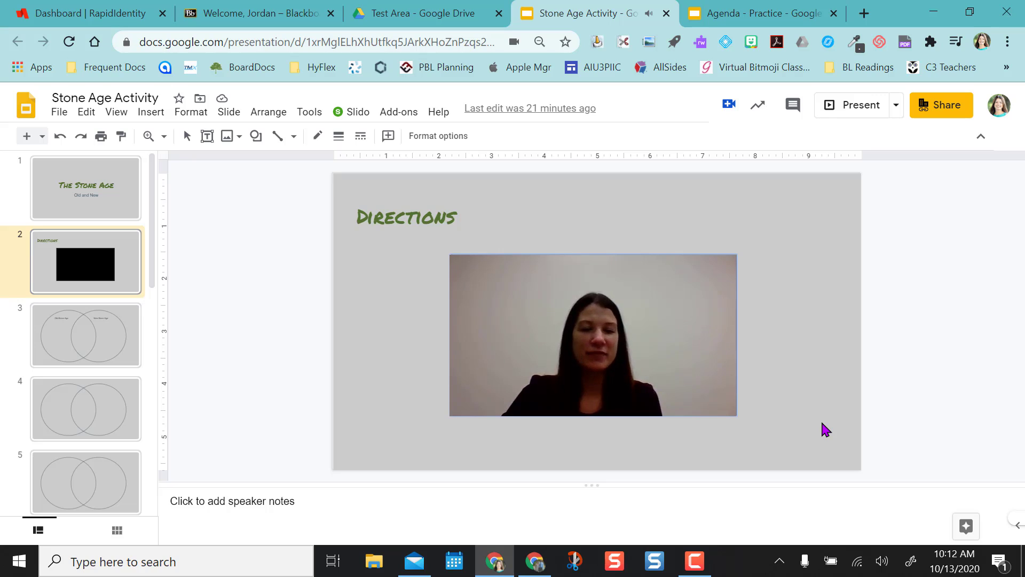
{"action": "mouse_move", "coordinate": [534, 354]}
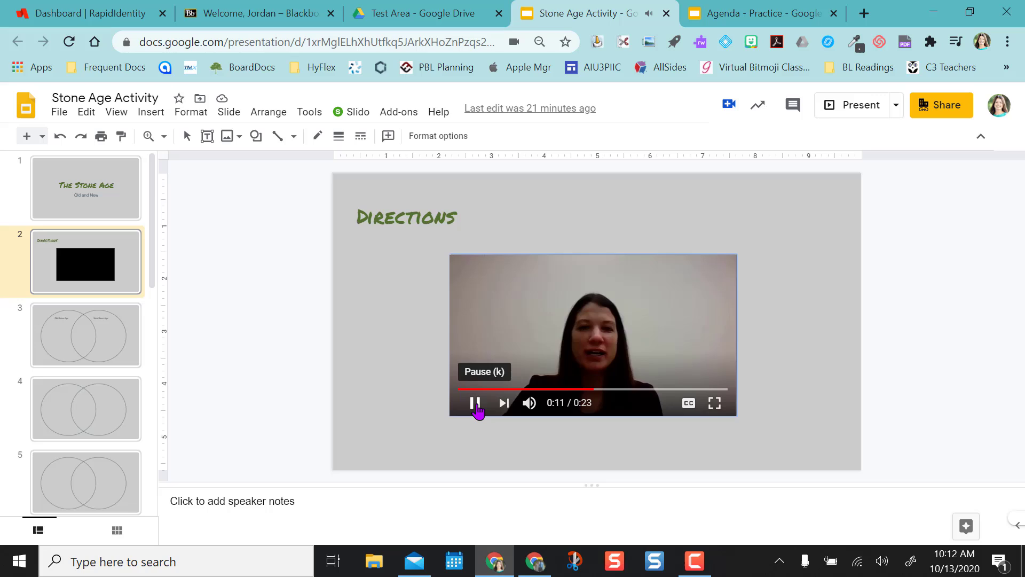
{"action": "left_click", "coordinate": [474, 403]}
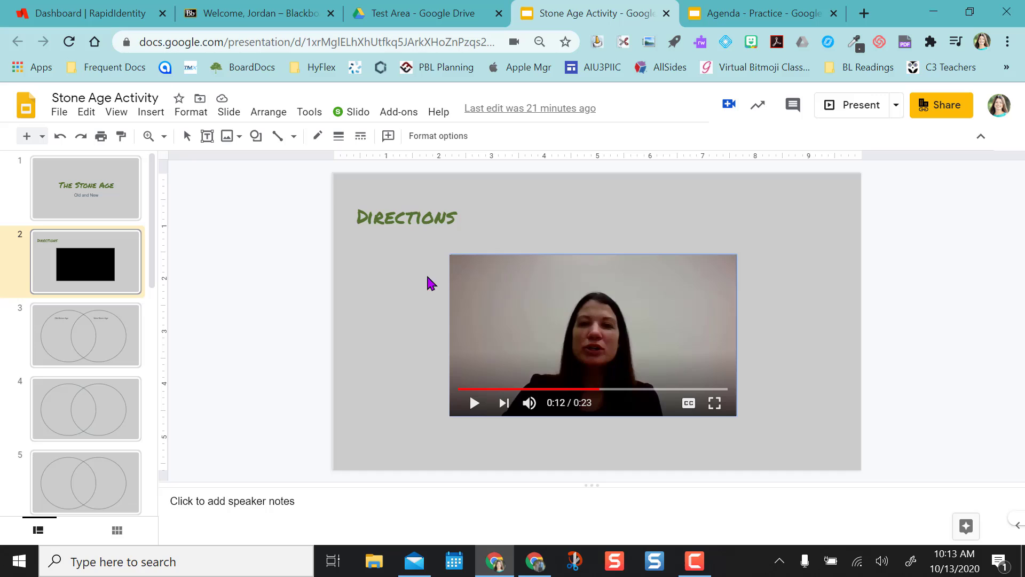
- Look through Venn diagram slides 3, 4 and 5, then return to the title slide
{"action": "left_click", "coordinate": [89, 339]}
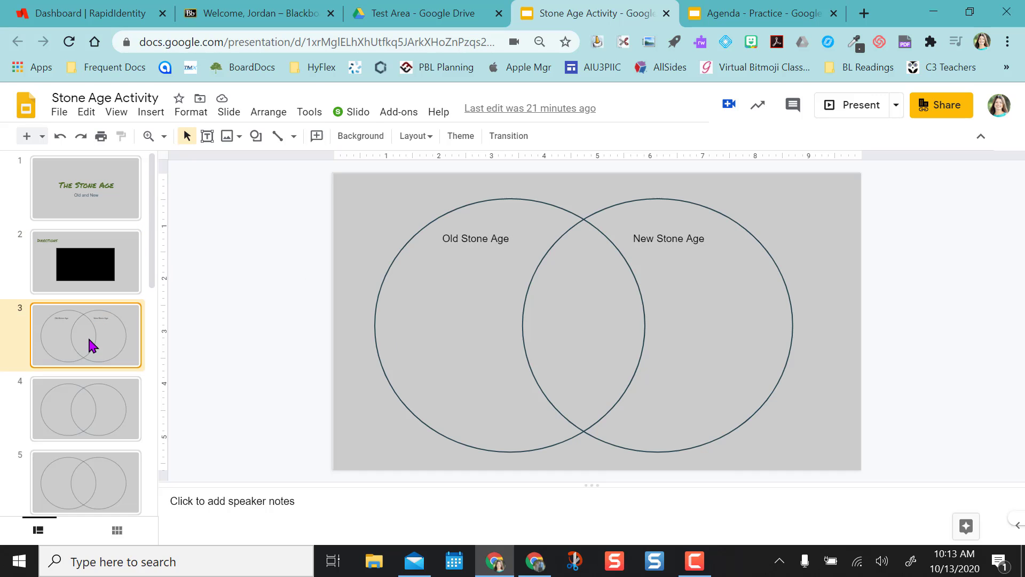
{"action": "left_click", "coordinate": [84, 416]}
{"action": "left_click", "coordinate": [85, 475]}
{"action": "left_click", "coordinate": [76, 308]}
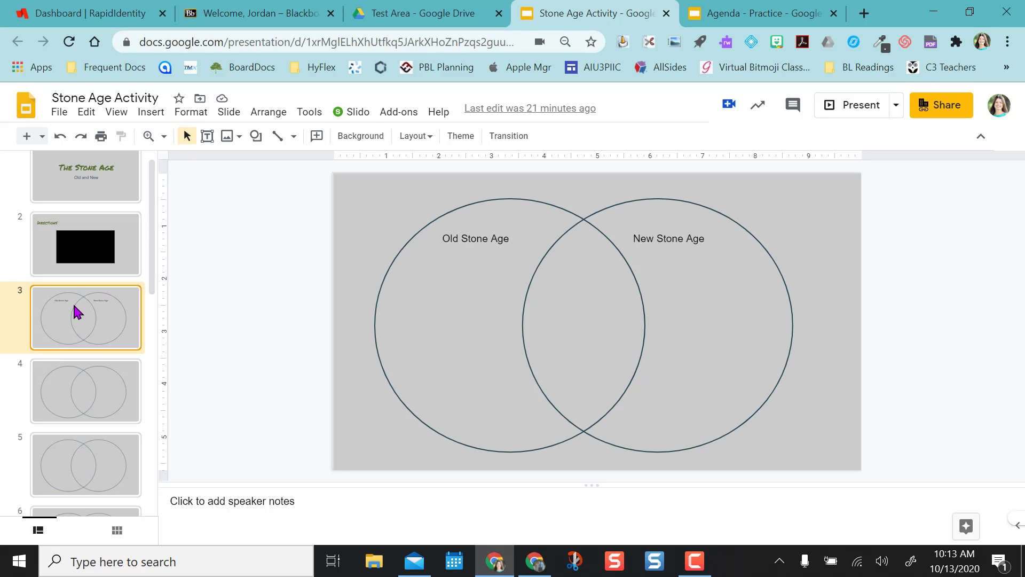
{"action": "left_click", "coordinate": [94, 175]}
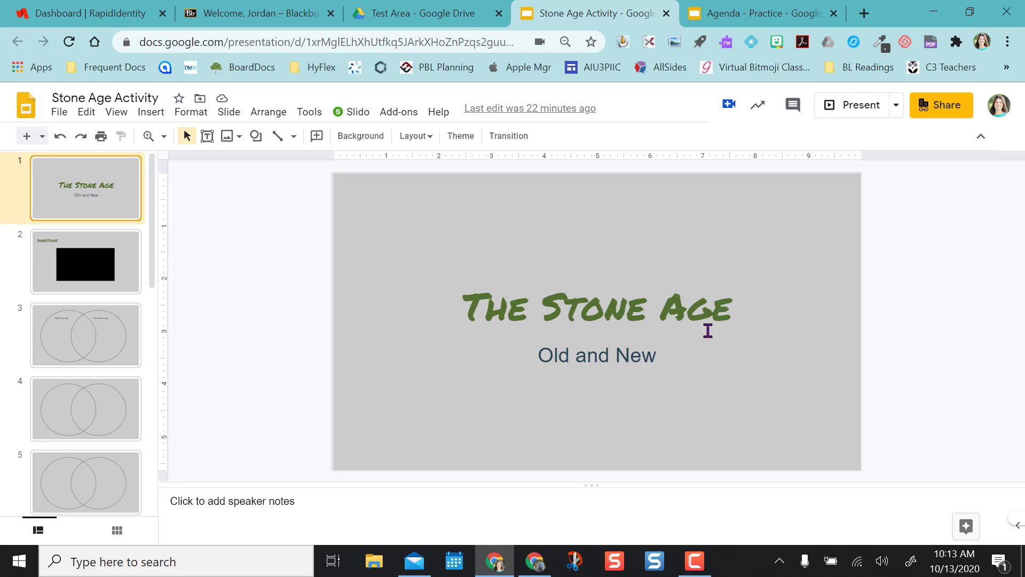
- Search the Chrome Web Store for 'record to slides' and open the Record to Slides extension page
{"action": "left_click", "coordinate": [535, 571]}
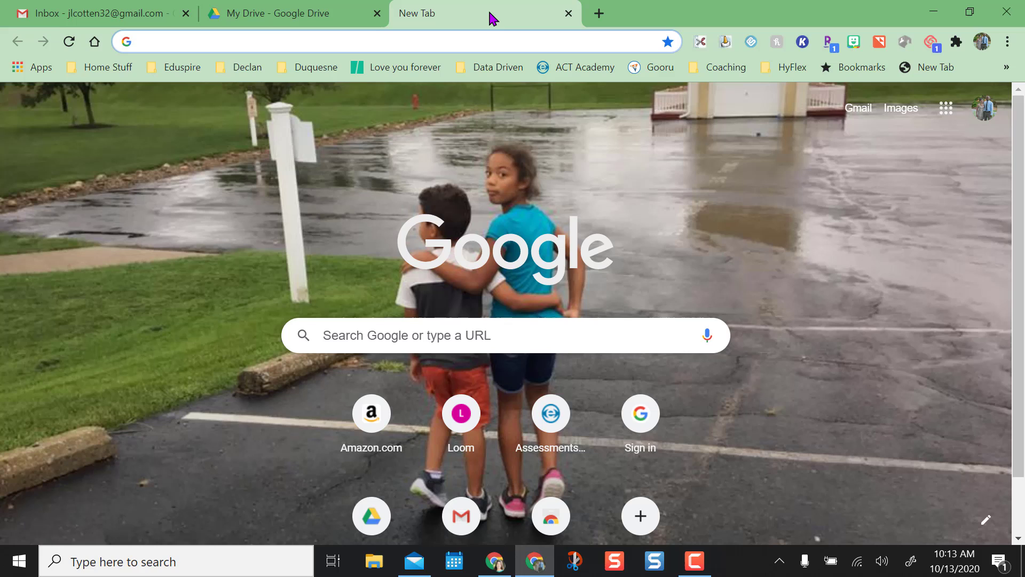
{"action": "left_click", "coordinate": [35, 71]}
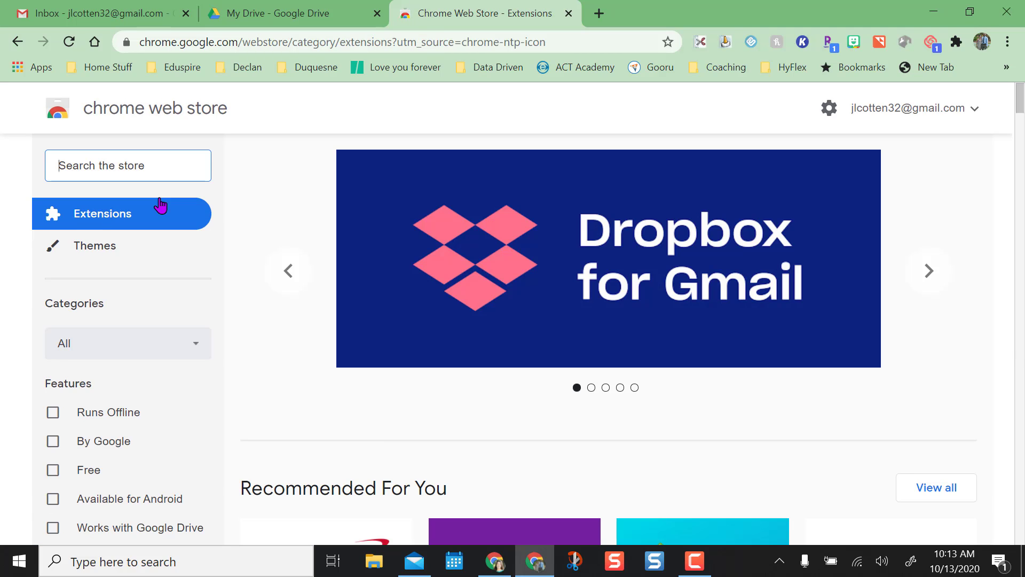
{"action": "left_click", "coordinate": [133, 164]}
{"action": "type", "text": "record t"}
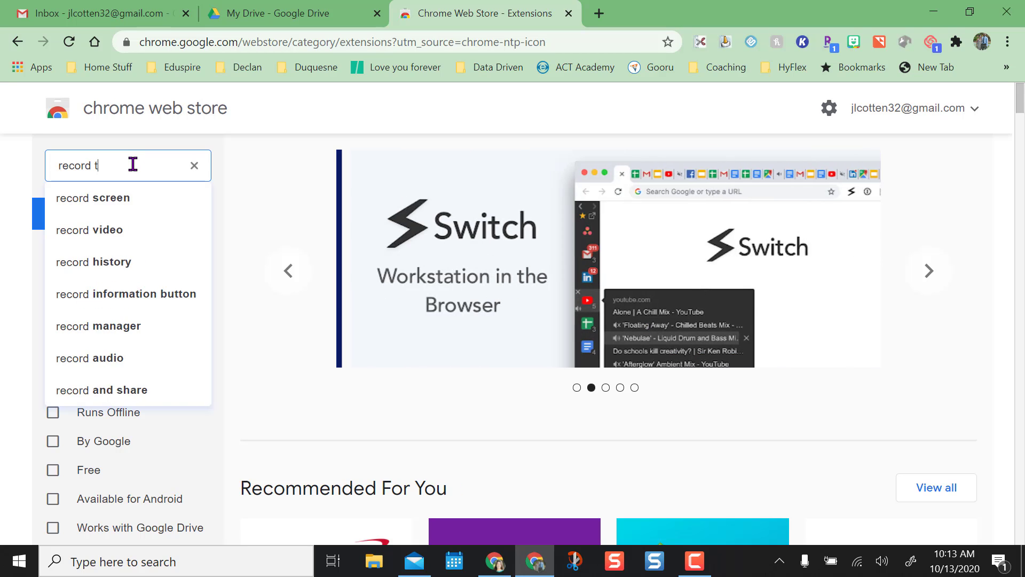
{"action": "type", "text": "o slides"}
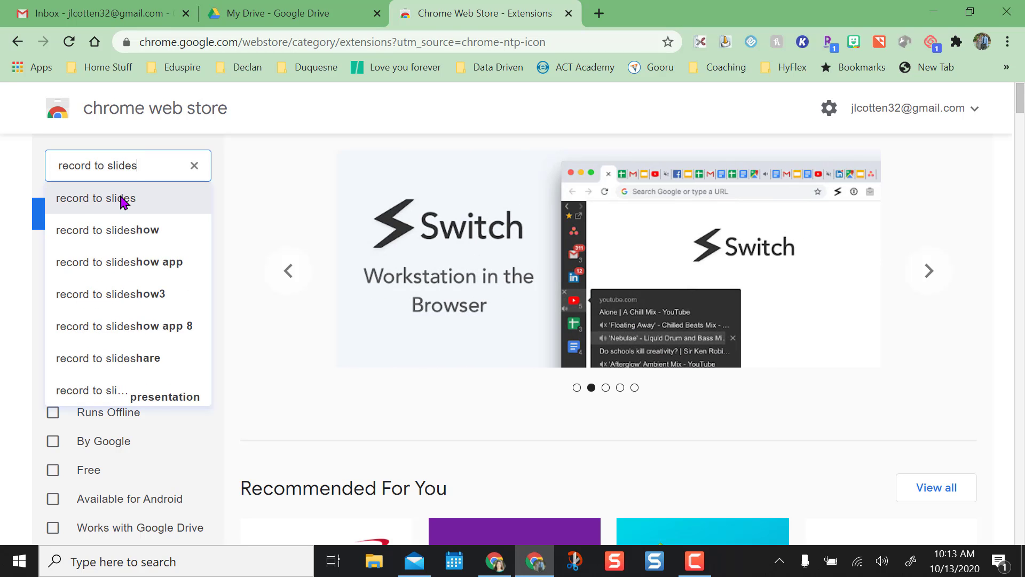
{"action": "left_click", "coordinate": [121, 198]}
{"action": "left_click", "coordinate": [537, 269]}
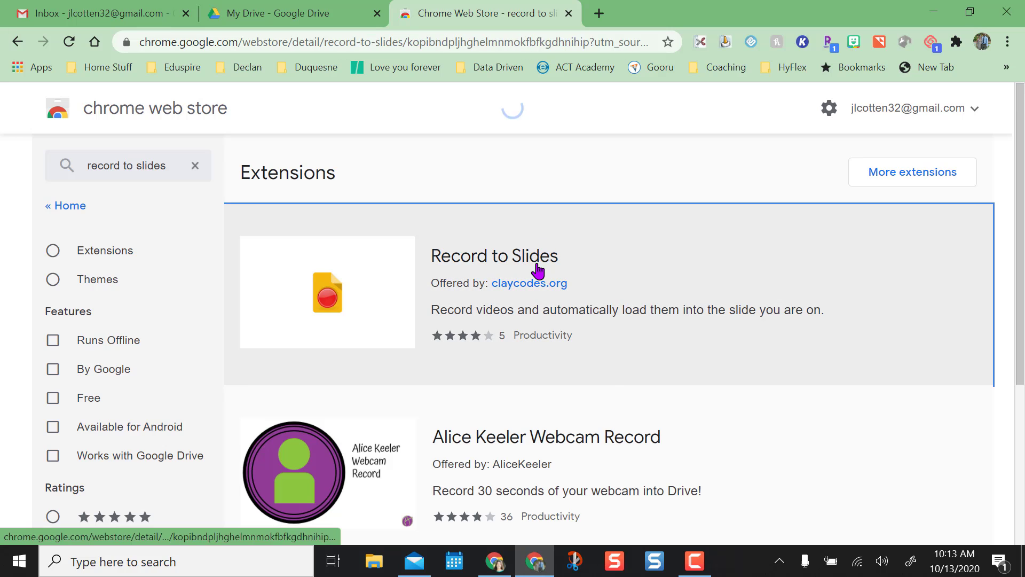
- Add the Record to Slides extension to Chrome
{"action": "left_click", "coordinate": [863, 231]}
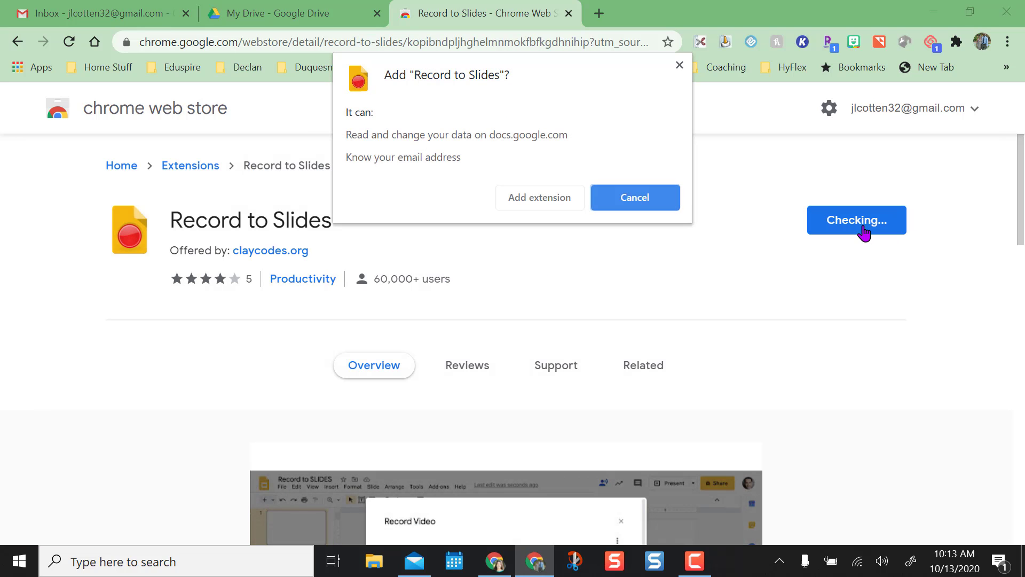
{"action": "left_click", "coordinate": [541, 205]}
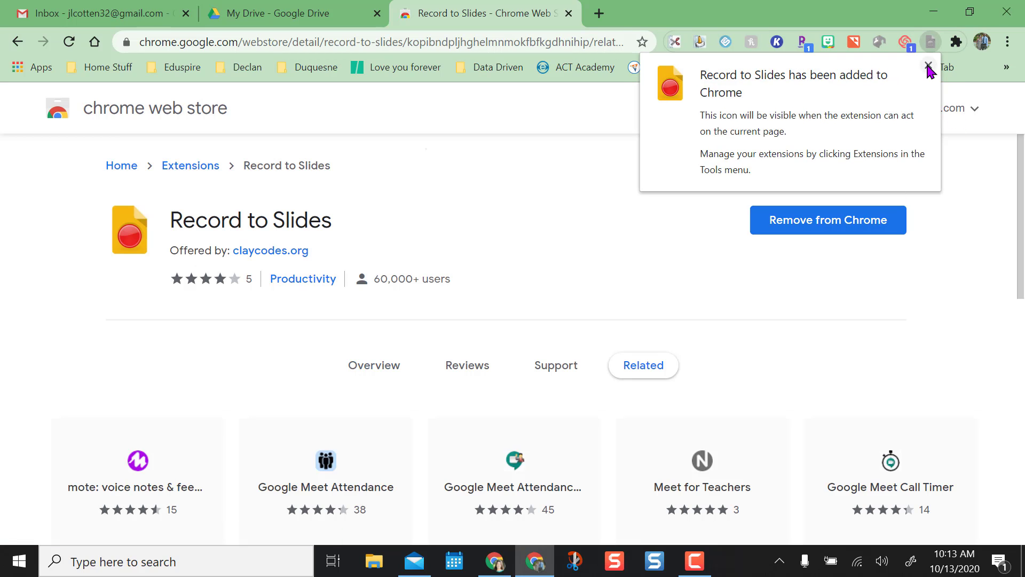
{"action": "left_click", "coordinate": [928, 65]}
- Pin Record to Slides from the Extensions menu so it stays visible
{"action": "left_click", "coordinate": [956, 42]}
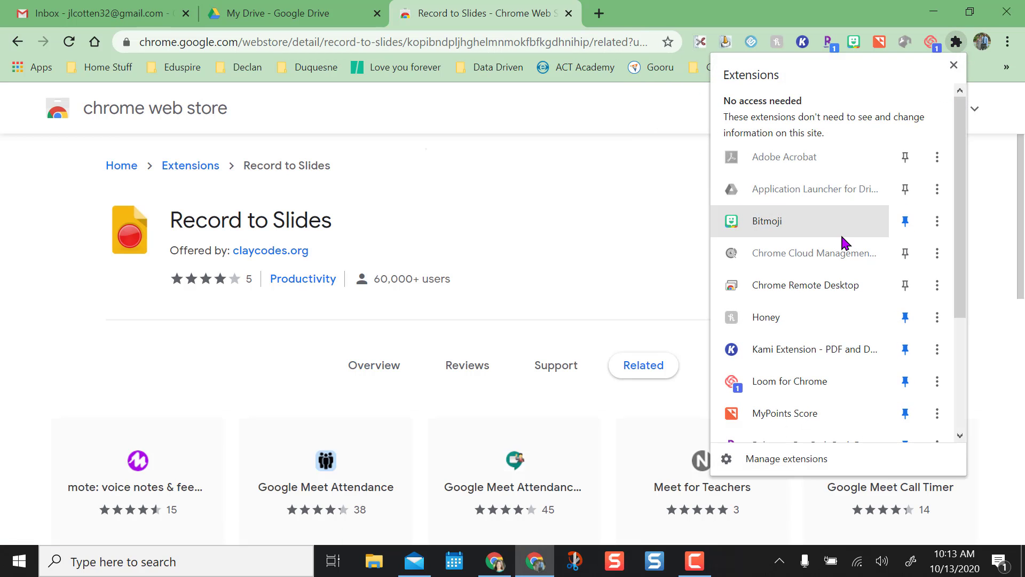
{"action": "scroll", "coordinate": [818, 350], "scroll_direction": "down", "scroll_amount": 3}
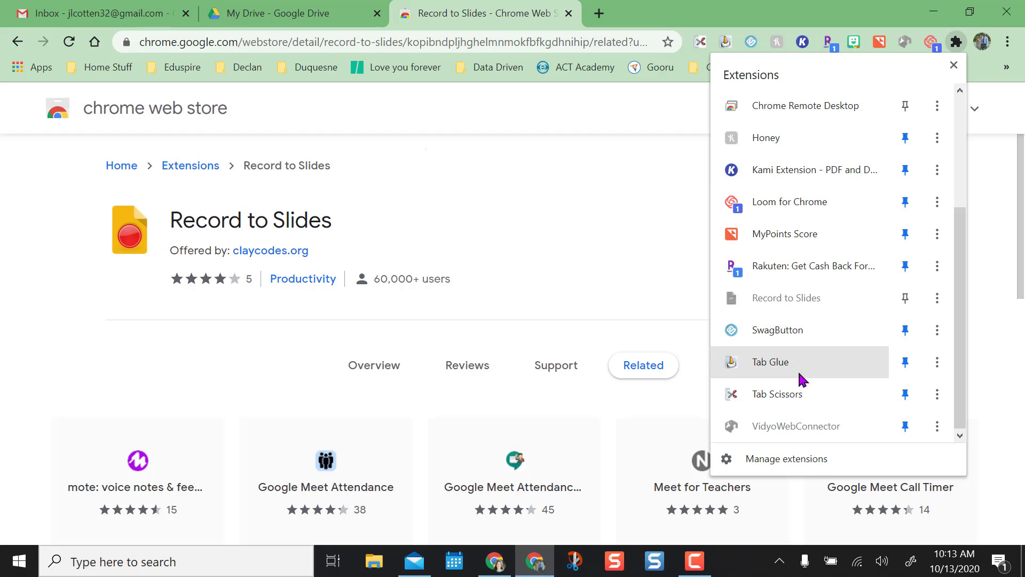
{"action": "left_click", "coordinate": [905, 298]}
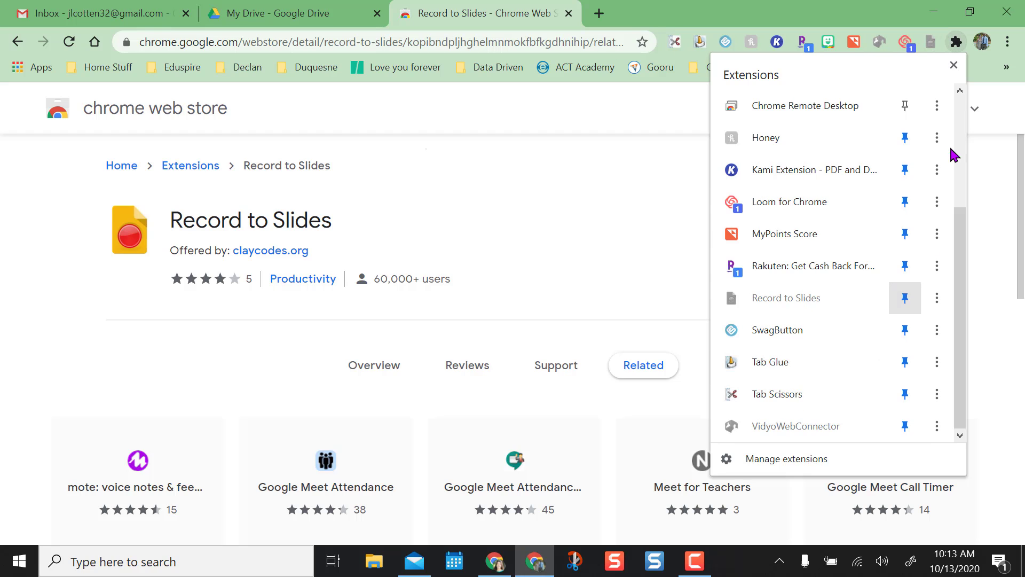
{"action": "left_click", "coordinate": [952, 57]}
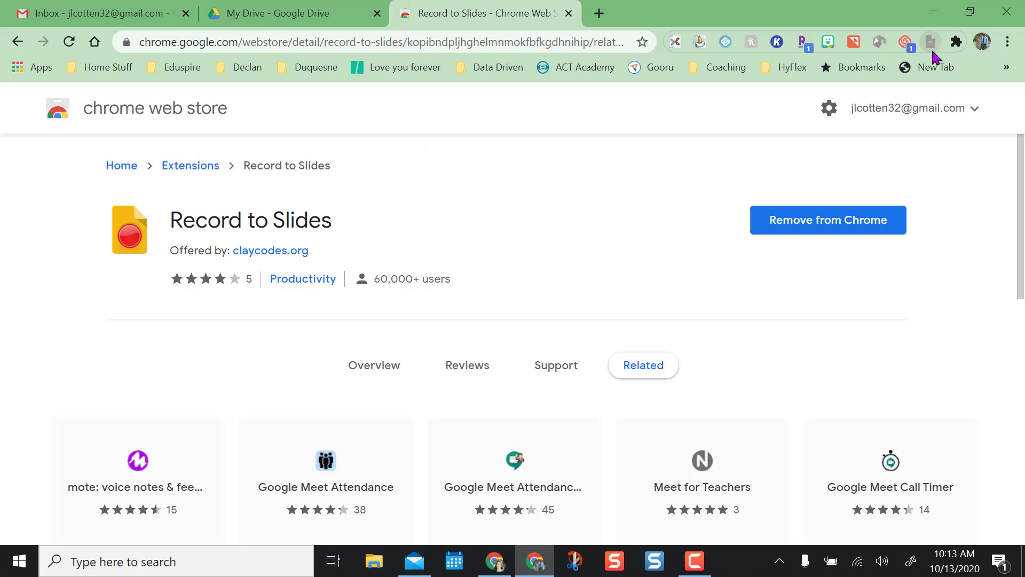
- Close the store tab, revisit the Directions slide, then switch to the Agenda - Practice deck
{"action": "left_click", "coordinate": [570, 14]}
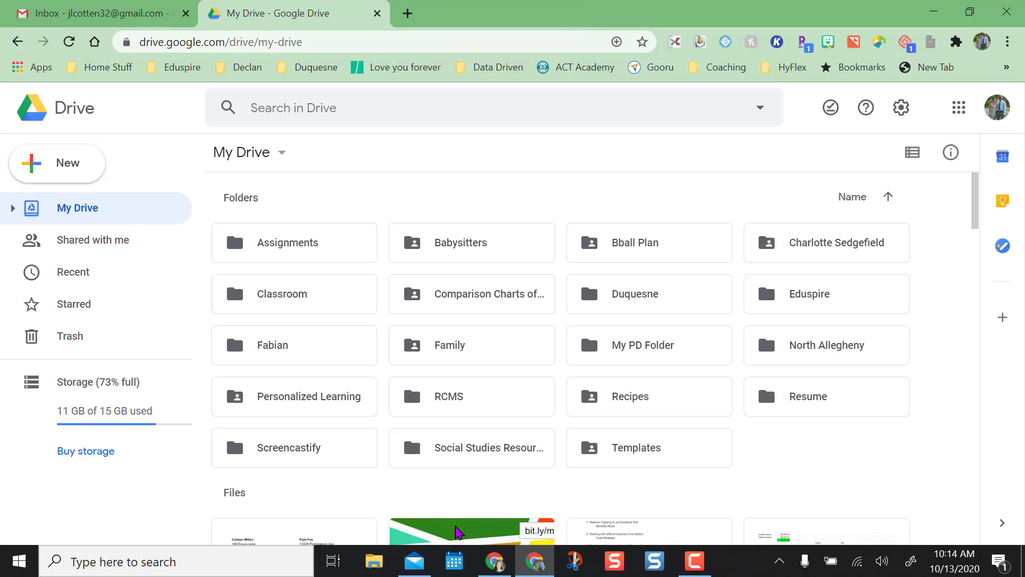
{"action": "left_click", "coordinate": [494, 561]}
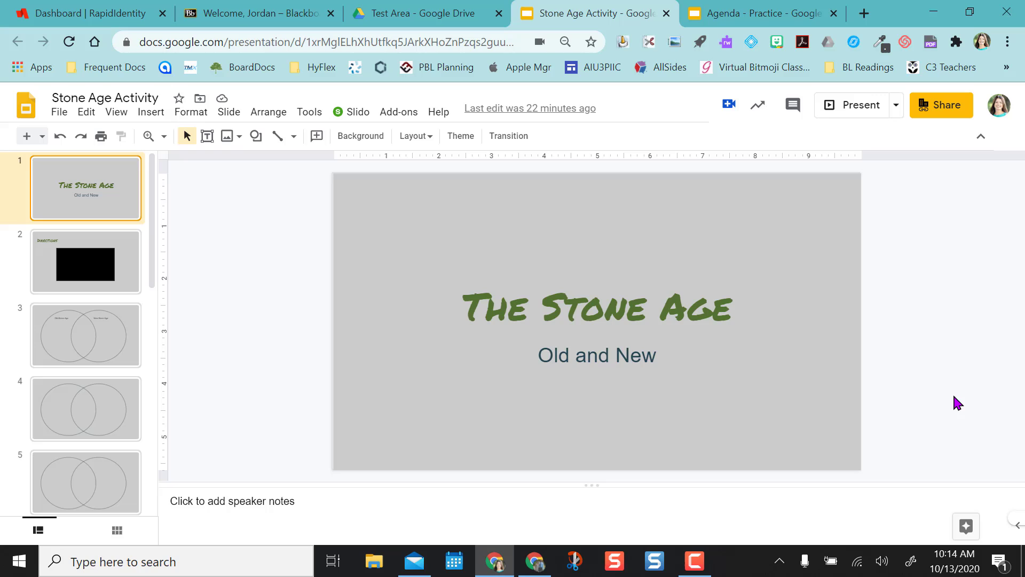
{"action": "left_click", "coordinate": [96, 262]}
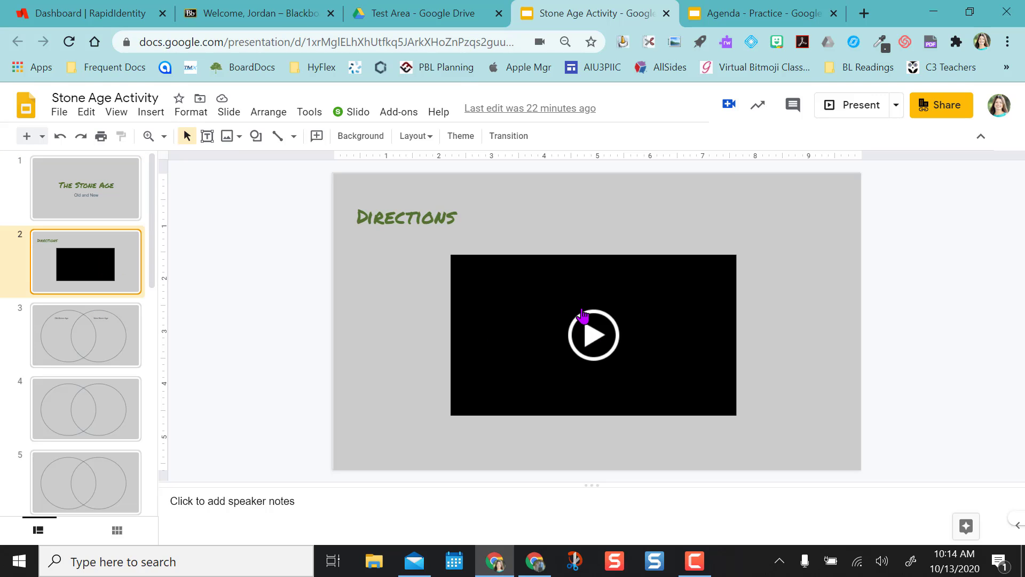
{"action": "left_click", "coordinate": [763, 13]}
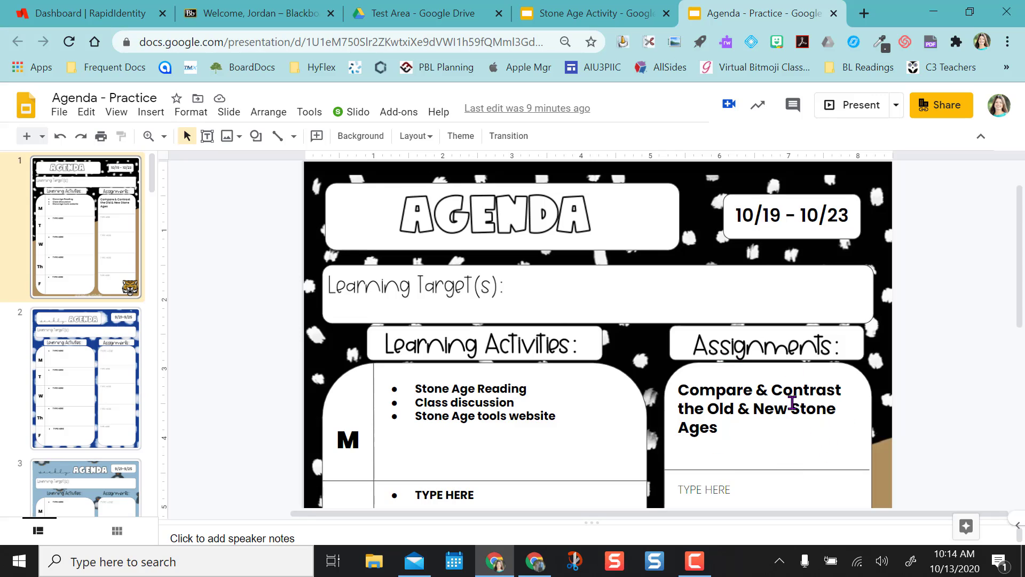
- Record a webcam clip with Record to Slides, viewable by anyone in the domain, and insert it
{"action": "left_click", "coordinate": [728, 107]}
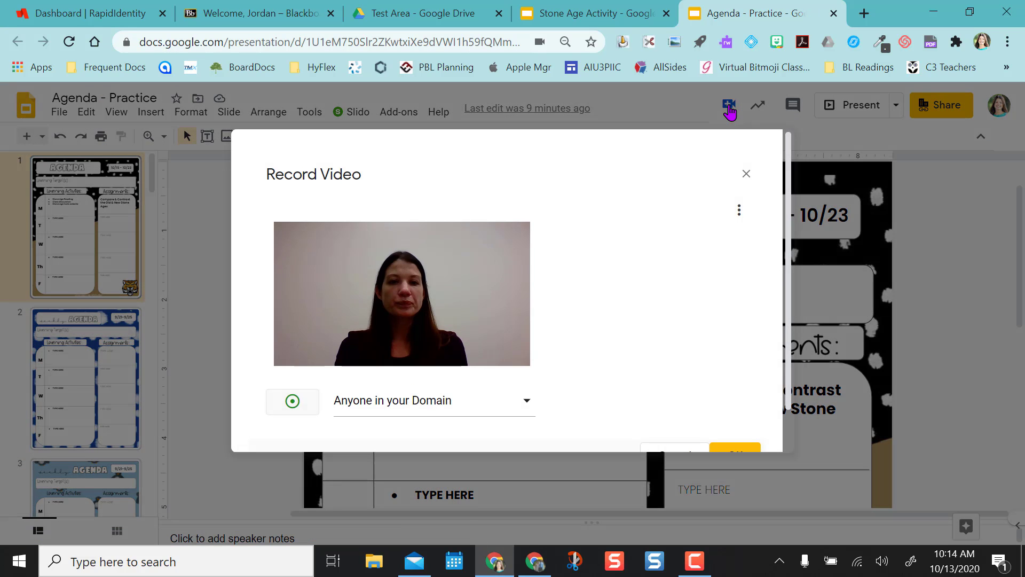
{"action": "left_click", "coordinate": [522, 407]}
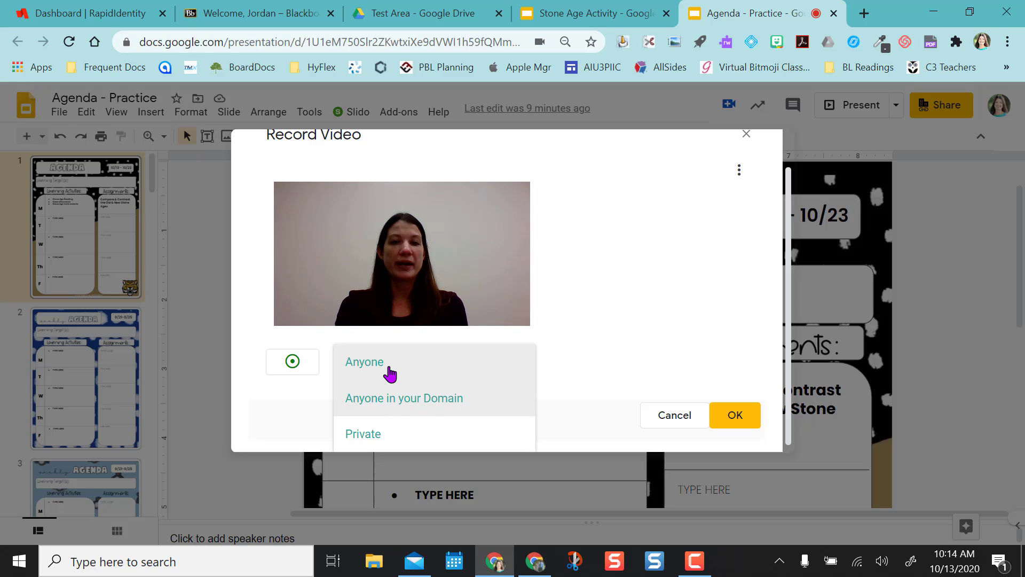
{"action": "left_click", "coordinate": [387, 402]}
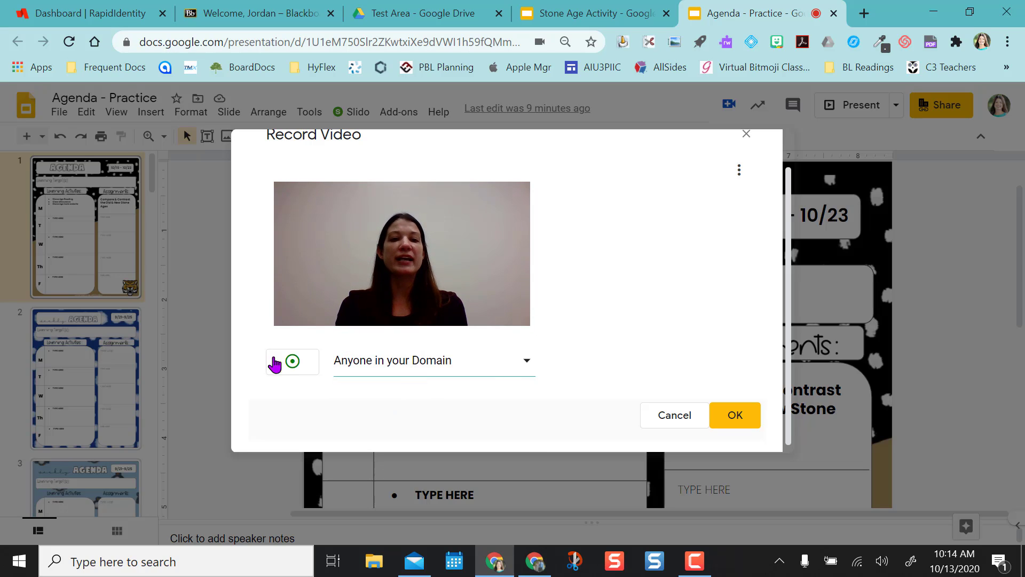
{"action": "left_click", "coordinate": [293, 368]}
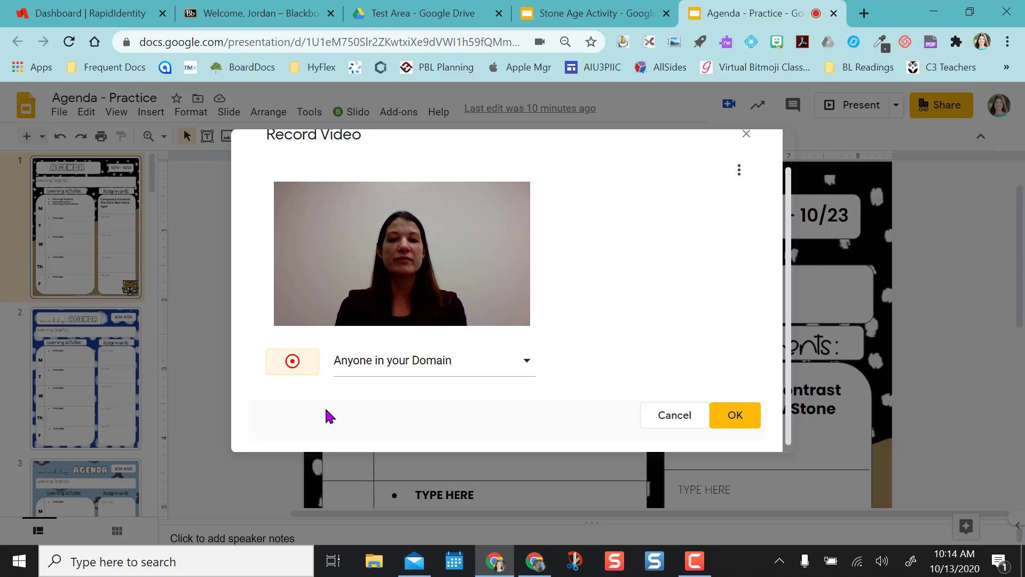
{"action": "left_click", "coordinate": [293, 363]}
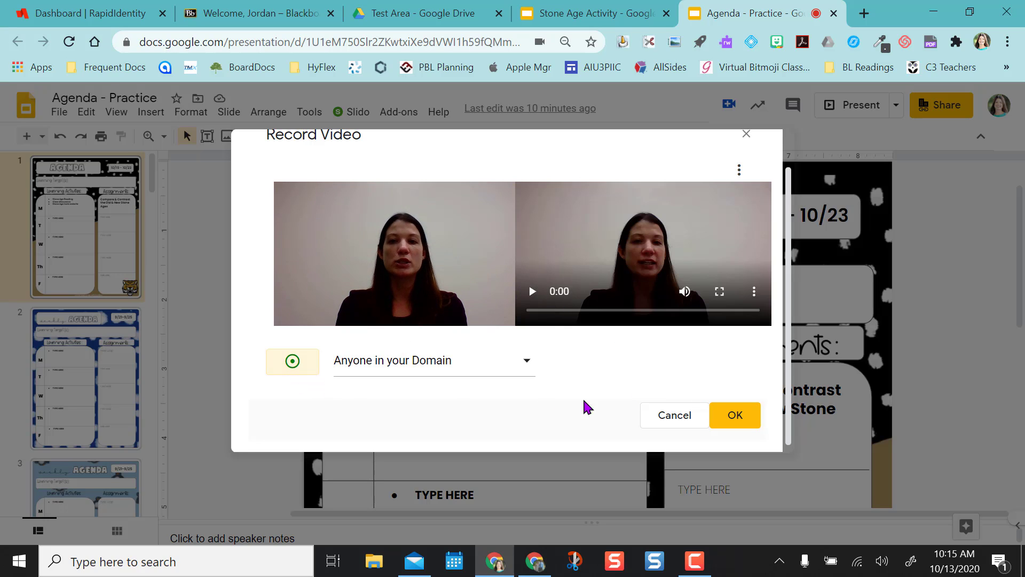
{"action": "left_click", "coordinate": [733, 419]}
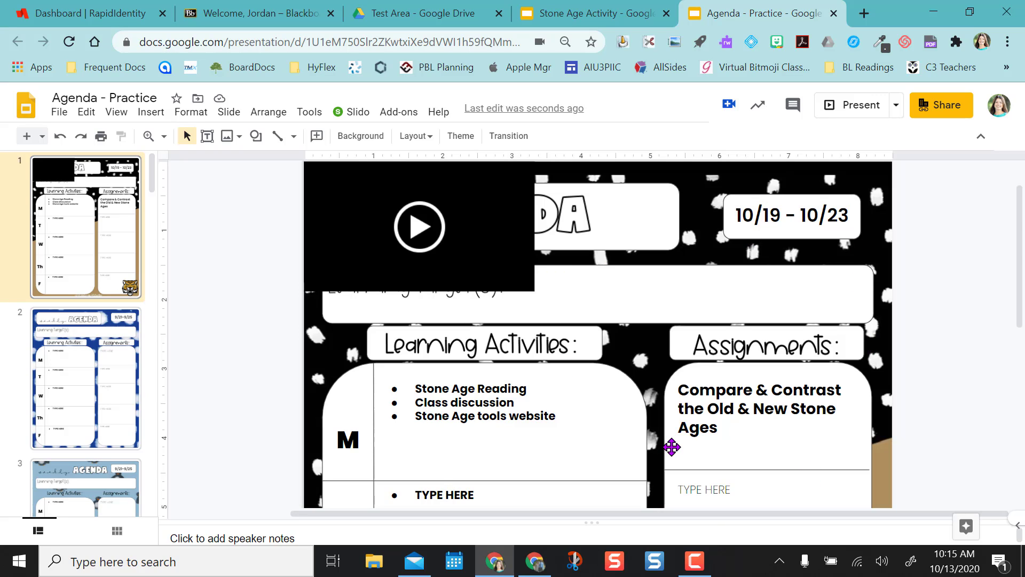
- Shrink the video and place it in the Assignments box's lower right beside Compare & Contrast
{"action": "left_click", "coordinate": [442, 256]}
{"action": "left_click_drag", "start_coordinate": [442, 256], "coordinate": [787, 421]}
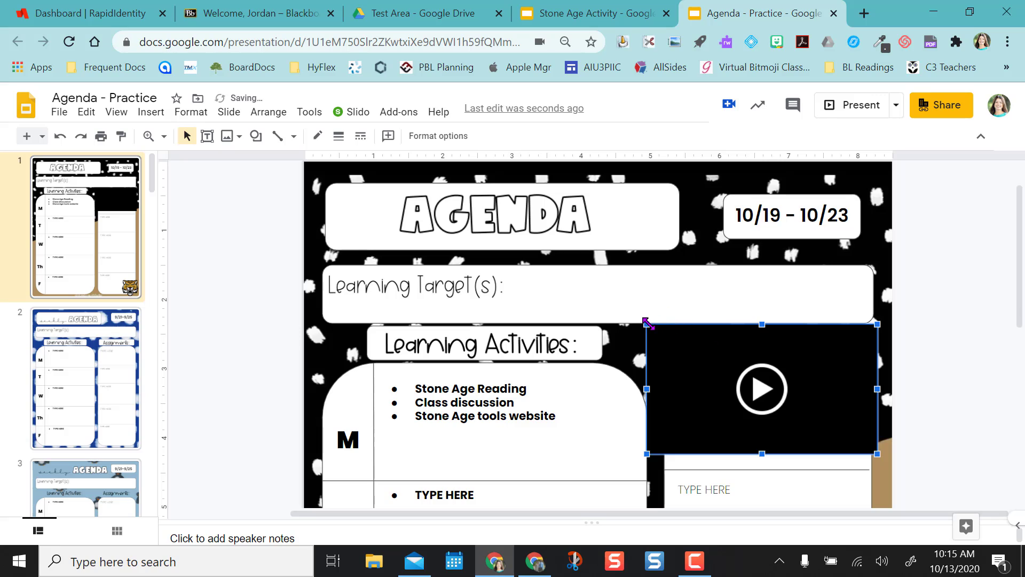
{"action": "left_click_drag", "start_coordinate": [651, 324], "coordinate": [748, 381]}
{"action": "left_click_drag", "start_coordinate": [816, 439], "coordinate": [804, 439]}
{"action": "left_click_drag", "start_coordinate": [856, 385], "coordinate": [830, 403]}
{"action": "left_click_drag", "start_coordinate": [801, 452], "coordinate": [826, 454]}
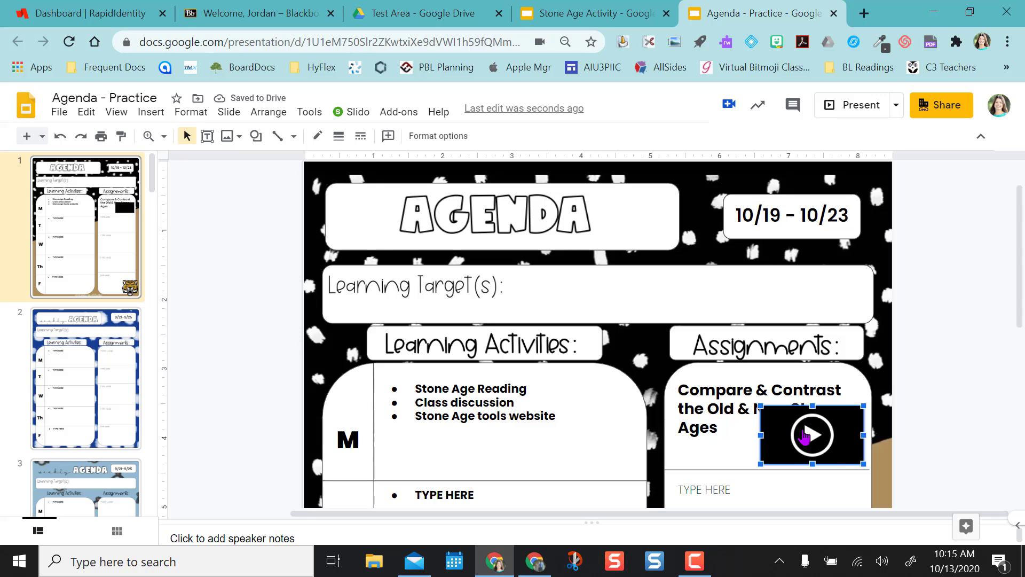
{"action": "left_click", "coordinate": [707, 449]}
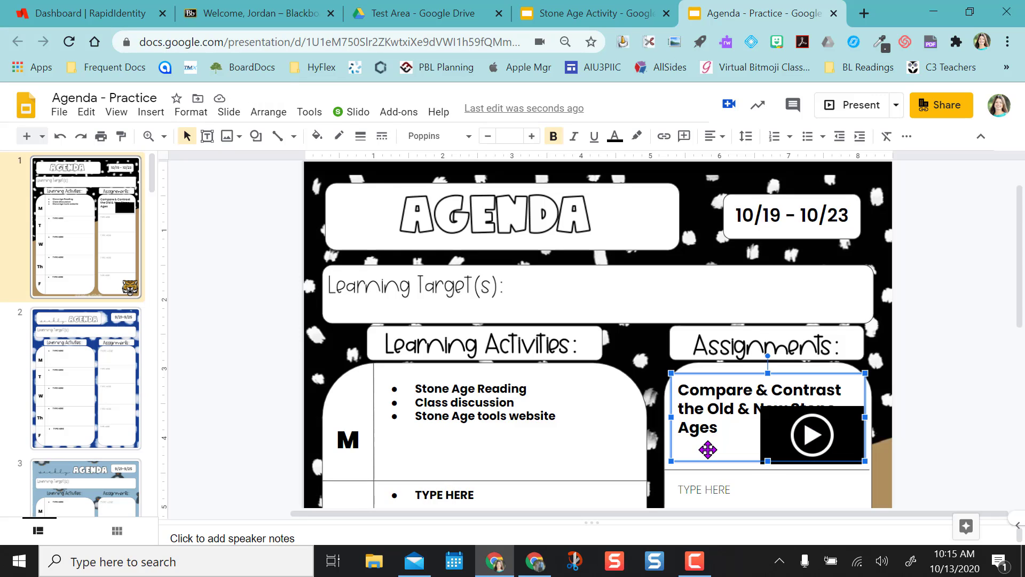
- In Google Drive, open My Drive > Tech Tools > Record To Slides Resources and scan the recordings
{"action": "left_click", "coordinate": [960, 386]}
{"action": "left_click", "coordinate": [401, 10]}
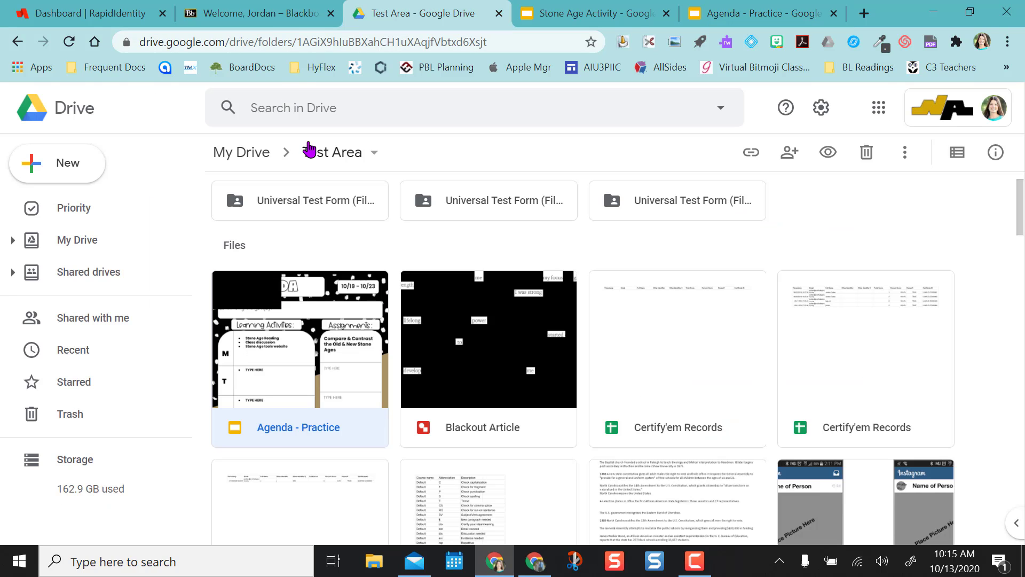
{"action": "left_click", "coordinate": [251, 158]}
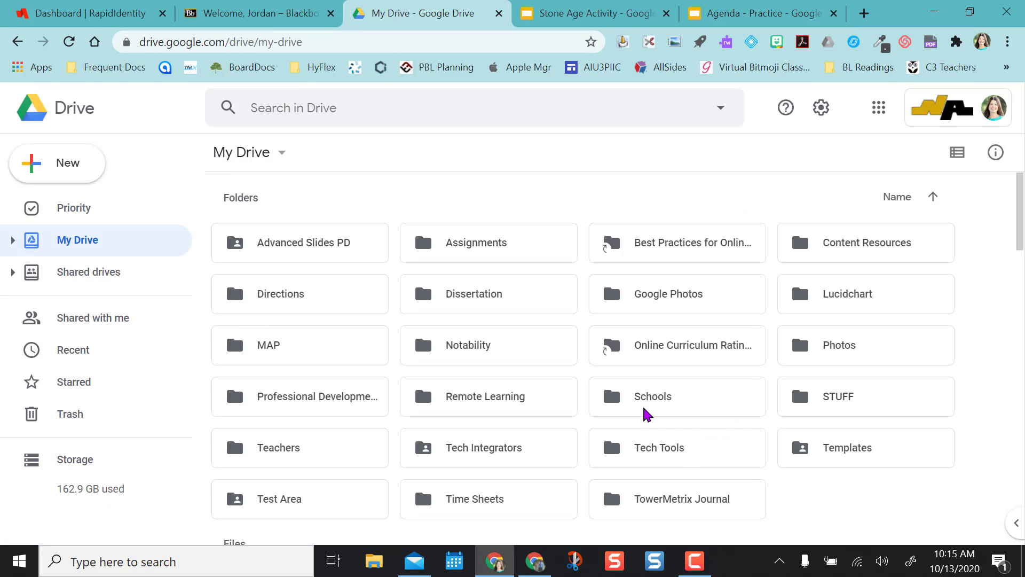
{"action": "left_click", "coordinate": [676, 451]}
{"action": "double_click", "coordinate": [676, 451]}
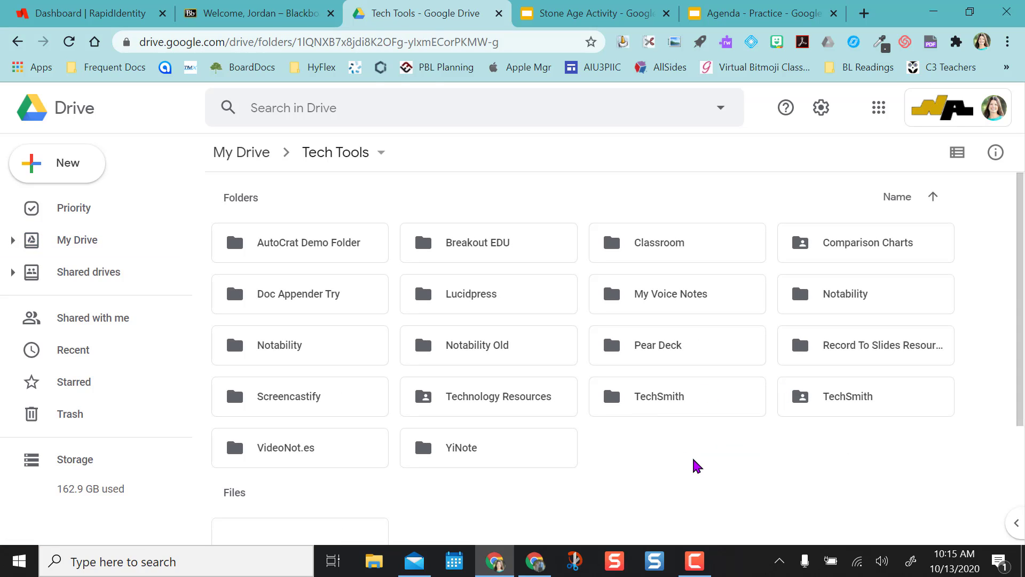
{"action": "left_click", "coordinate": [846, 350]}
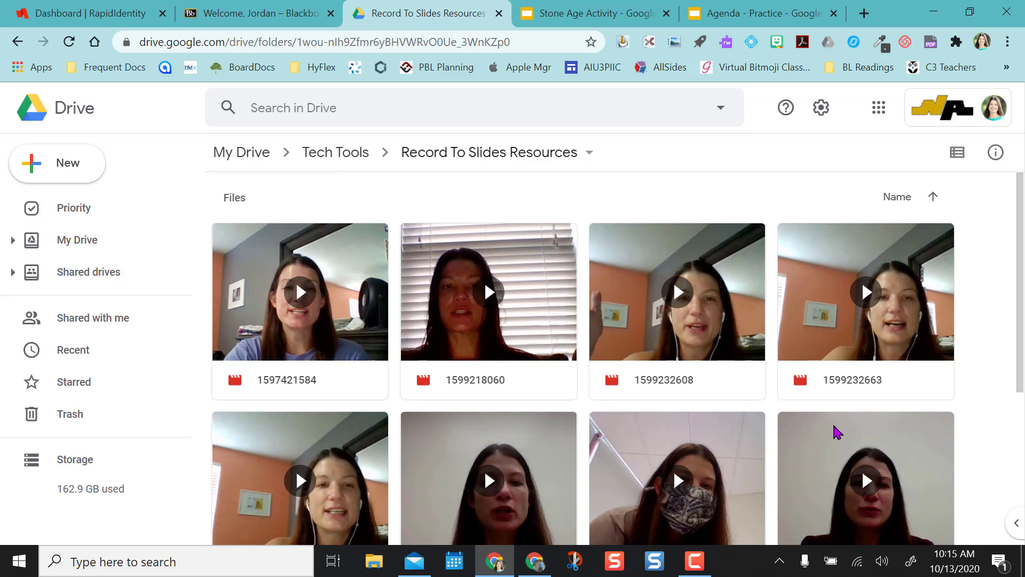
{"action": "scroll", "coordinate": [837, 431], "scroll_direction": "down", "scroll_amount": 5}
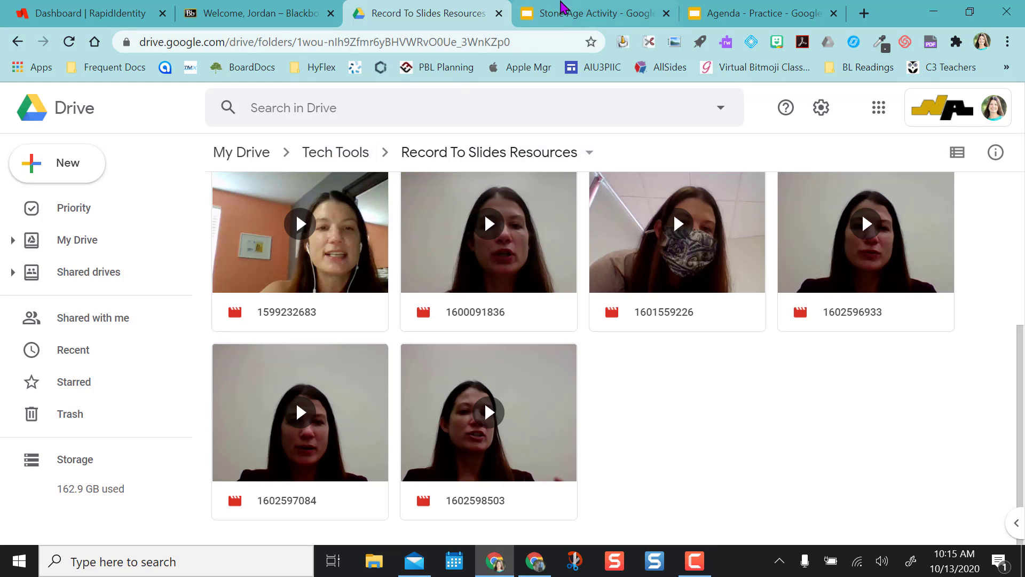
- On the Agenda slide, play the embedded recording briefly and pause it
{"action": "left_click", "coordinate": [718, 8]}
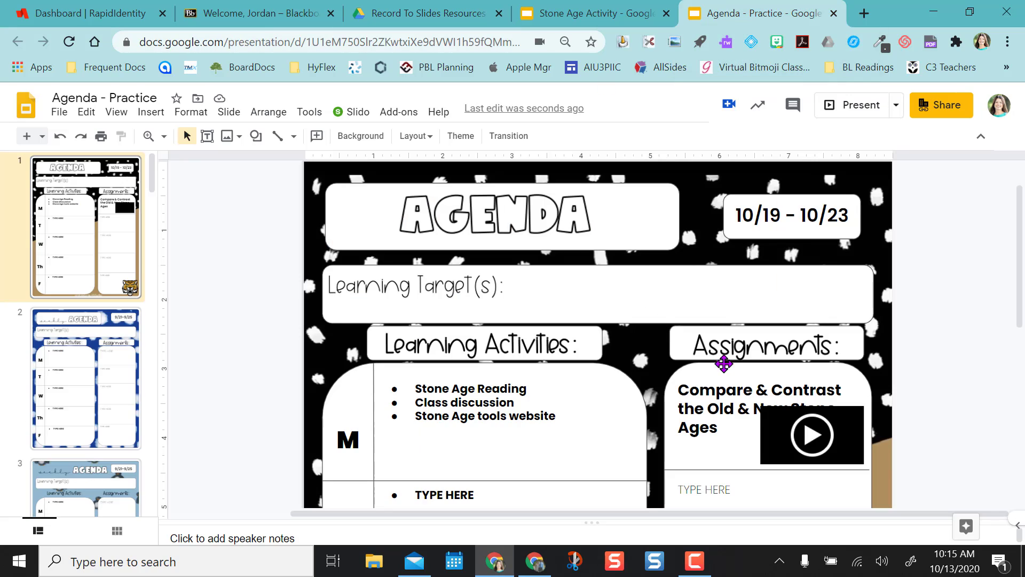
{"action": "left_click", "coordinate": [812, 451]}
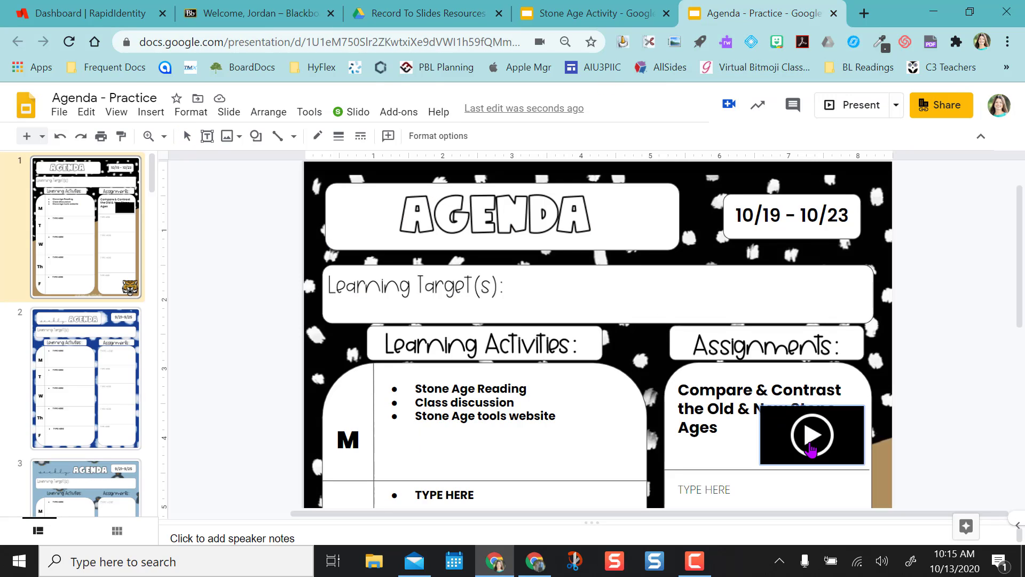
{"action": "left_click", "coordinate": [811, 451]}
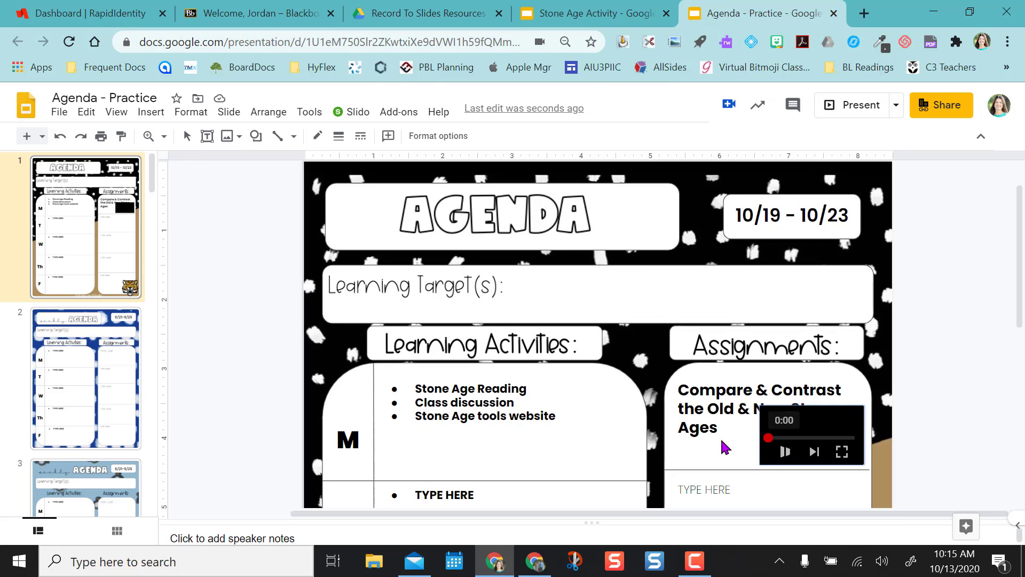
{"action": "left_click", "coordinate": [785, 452]}
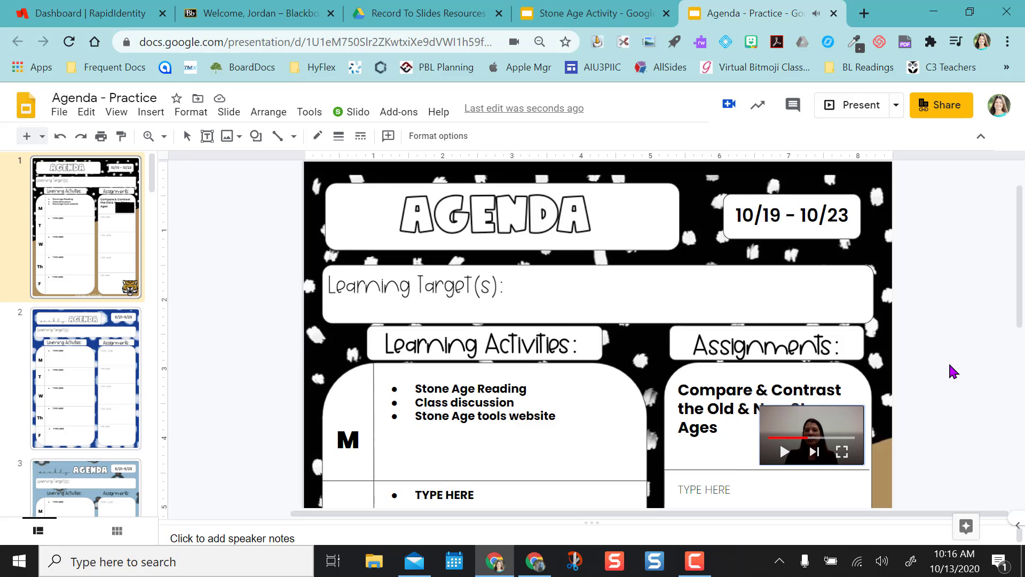